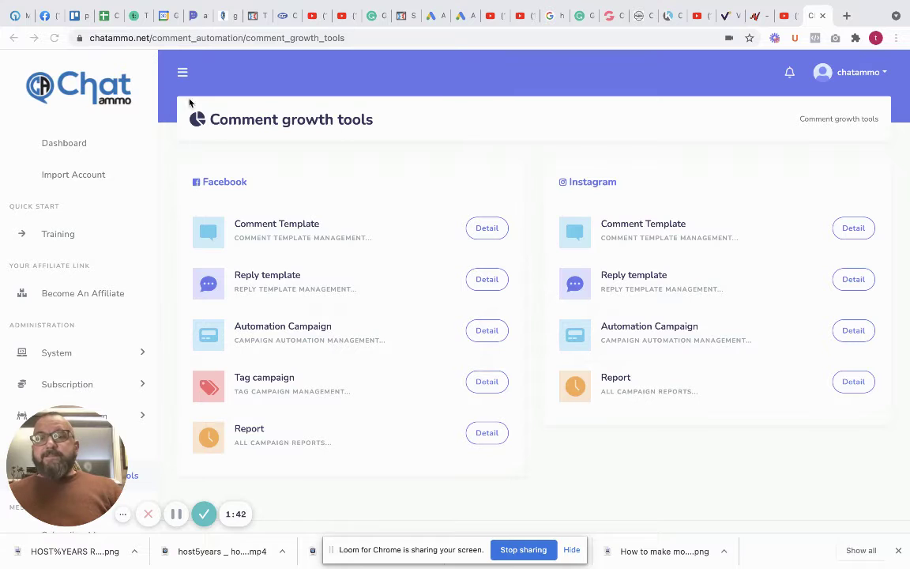
- Open the Facebook comment template manager and start a new template
scroll(112, 174, "down", 2)
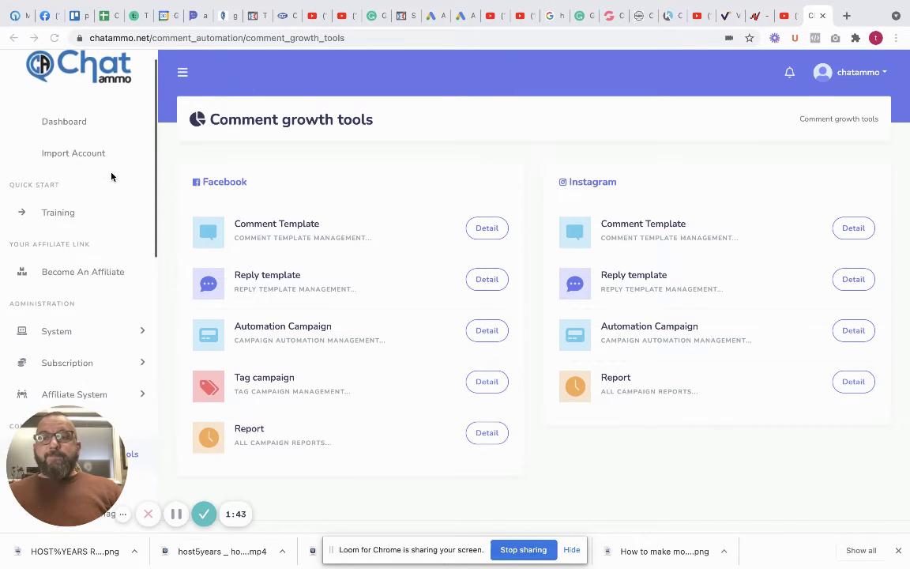
scroll(112, 177, "up", 2)
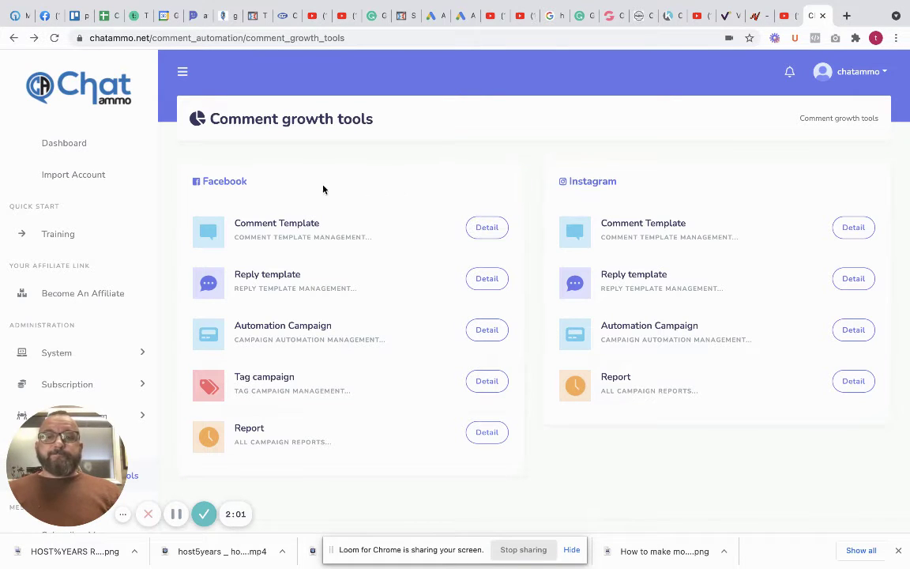
left_click(482, 230)
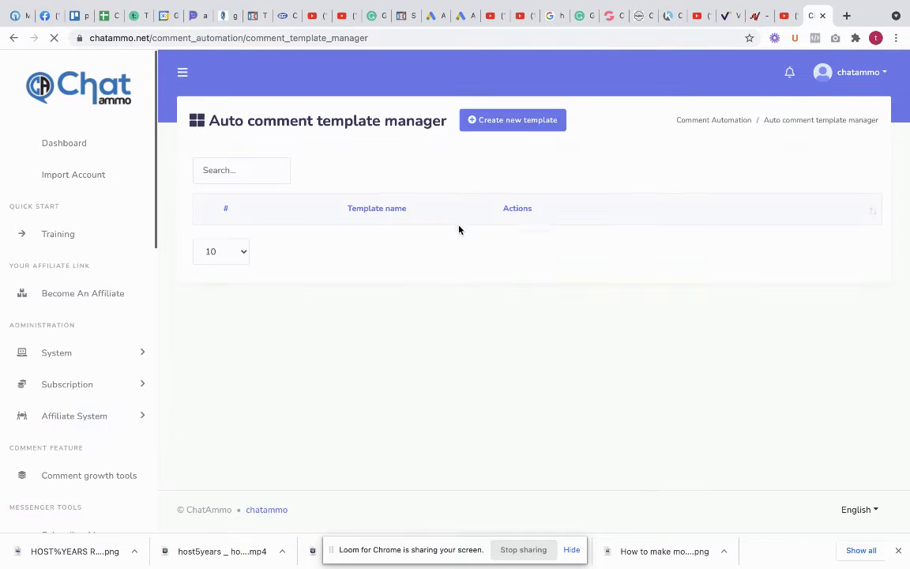
left_click(510, 124)
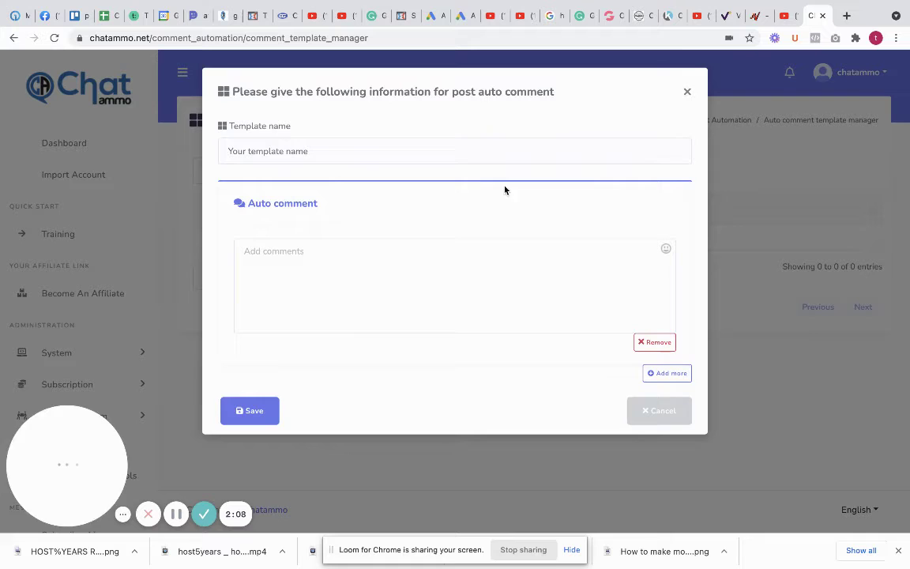
- Name the template 'test' and add the comment 'thanks for the domment I have sent you a dm'
left_click(317, 154)
type("te")
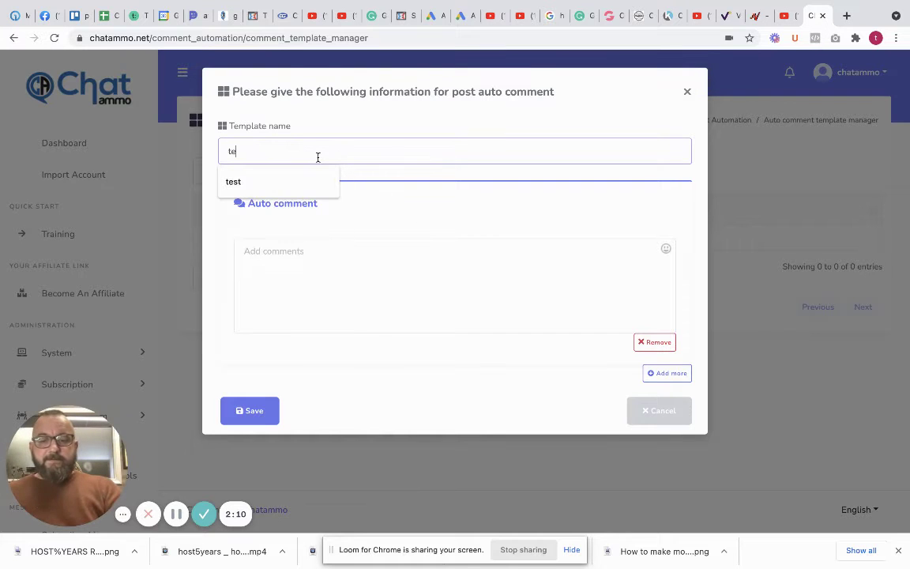
type("st")
left_click(309, 256)
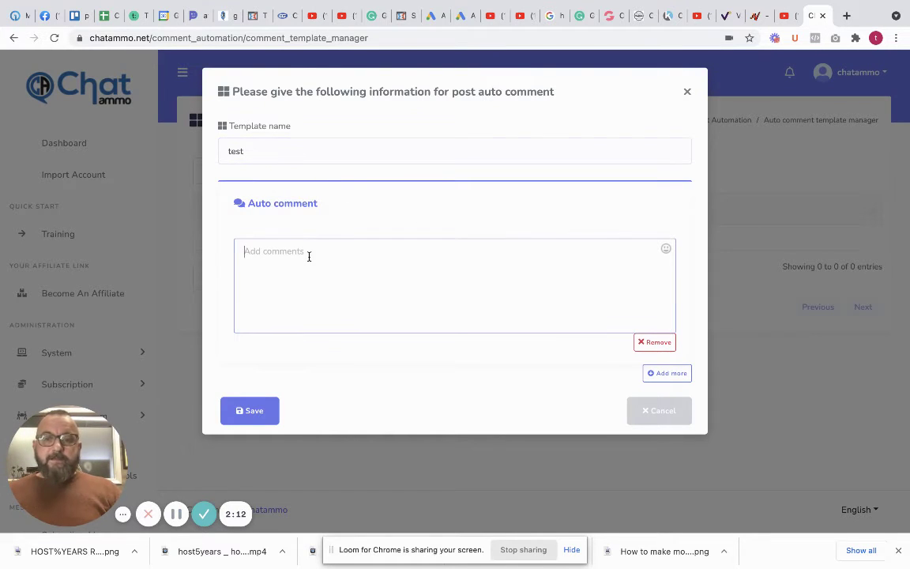
type("thanks")
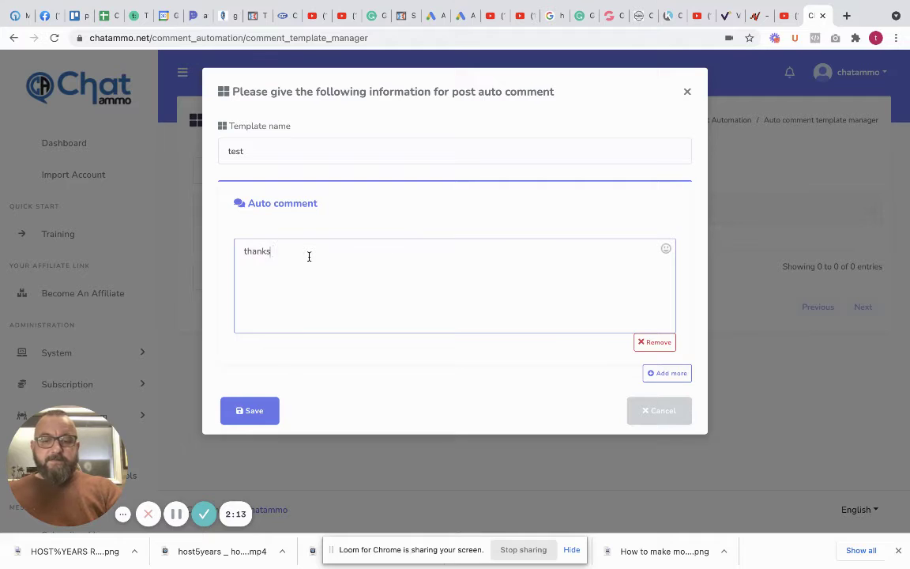
type(" for the d")
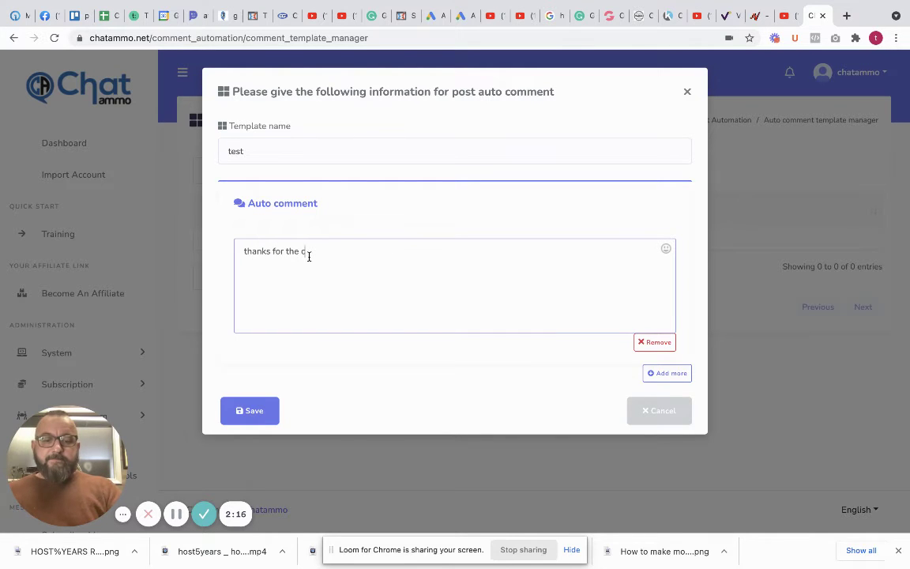
key("BackSpace")
type("comment I ")
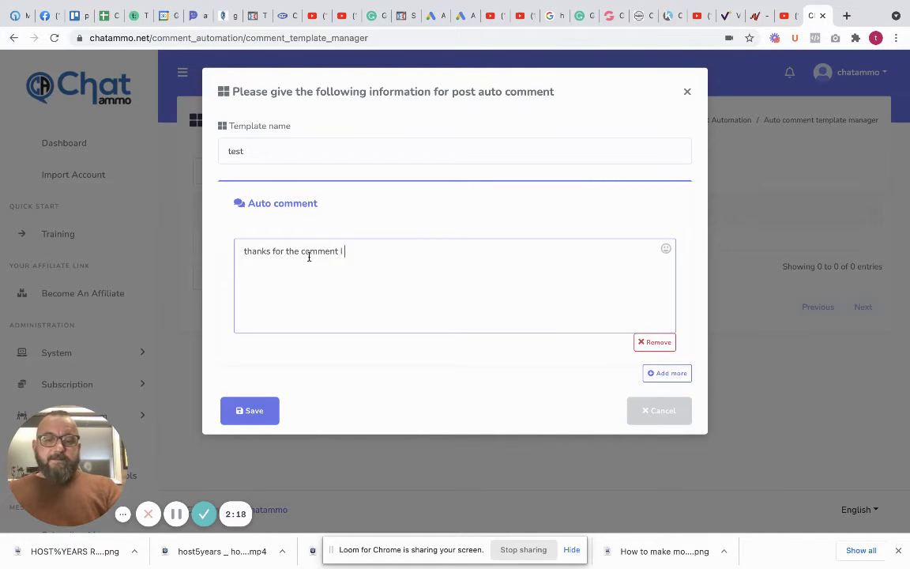
type("have sent you")
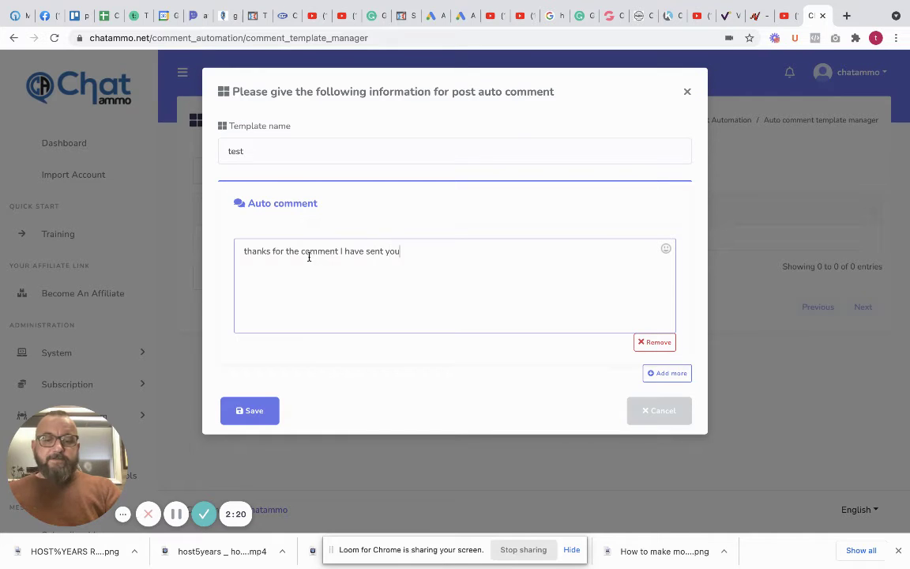
type(" a dm")
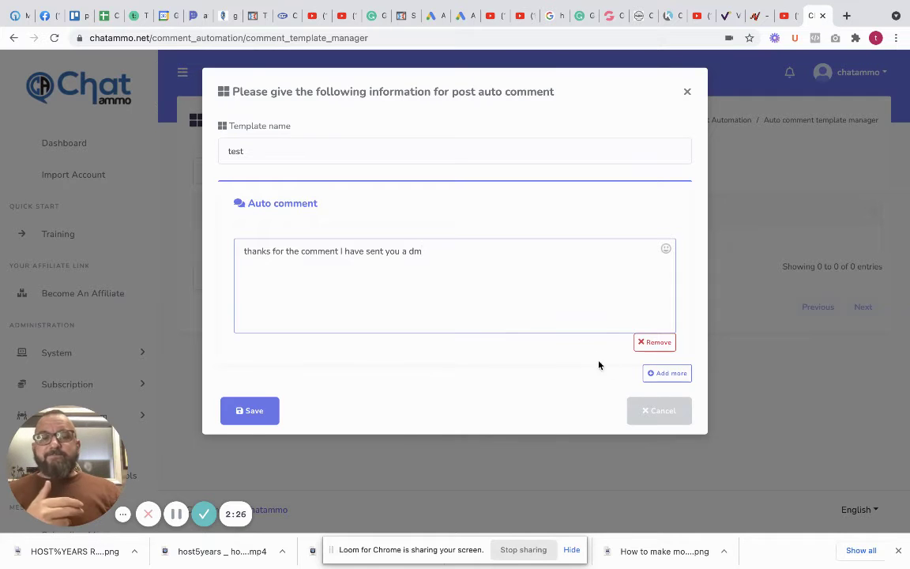
- Add two more auto comments: 'Thanks I have sent you a reply' and 'sent you a dm please check your inbox'
left_click(665, 373)
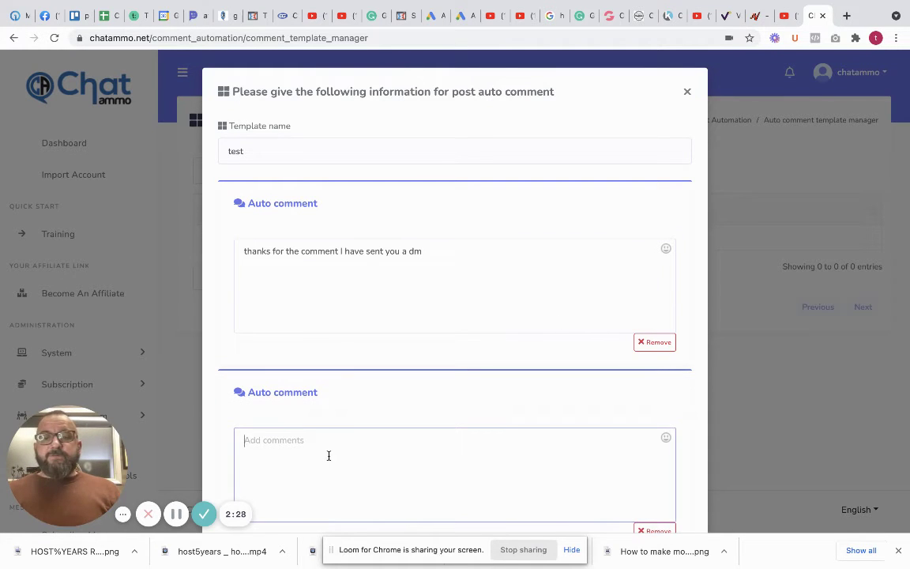
type("Tha")
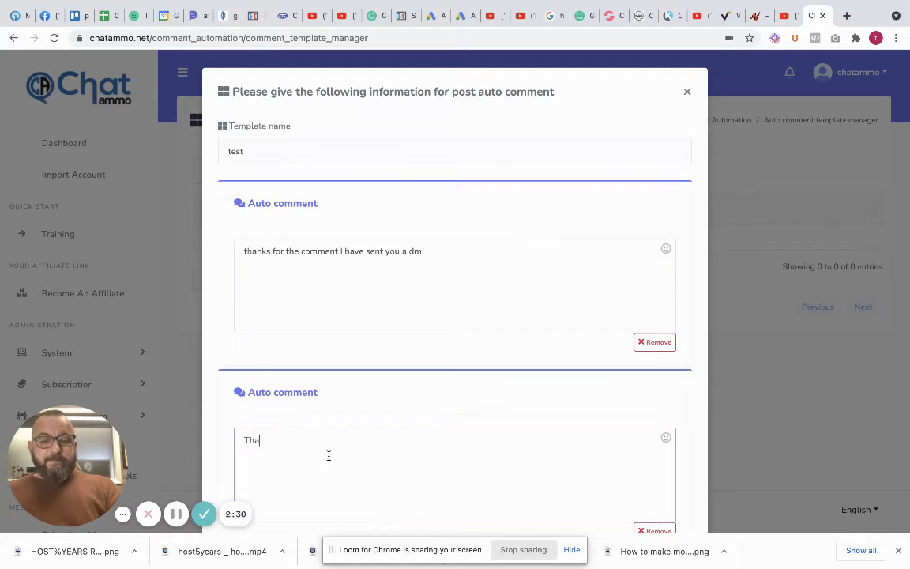
type("nks ")
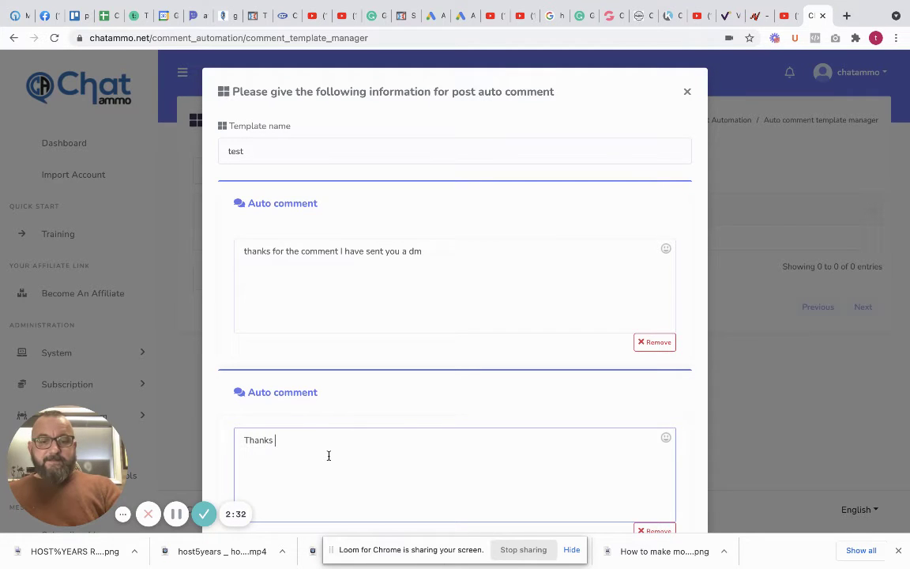
type("I have sen")
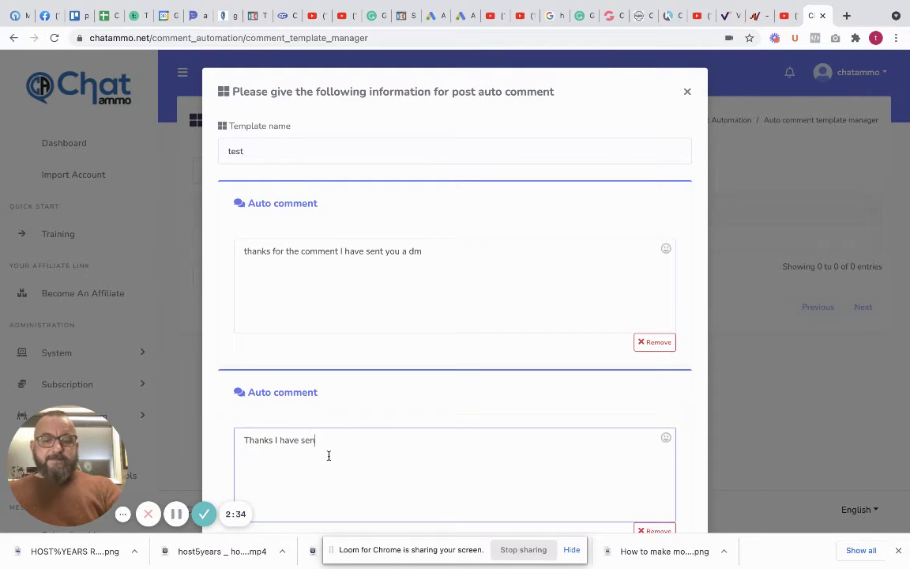
type("t you a reply")
scroll(403, 367, "down", 1)
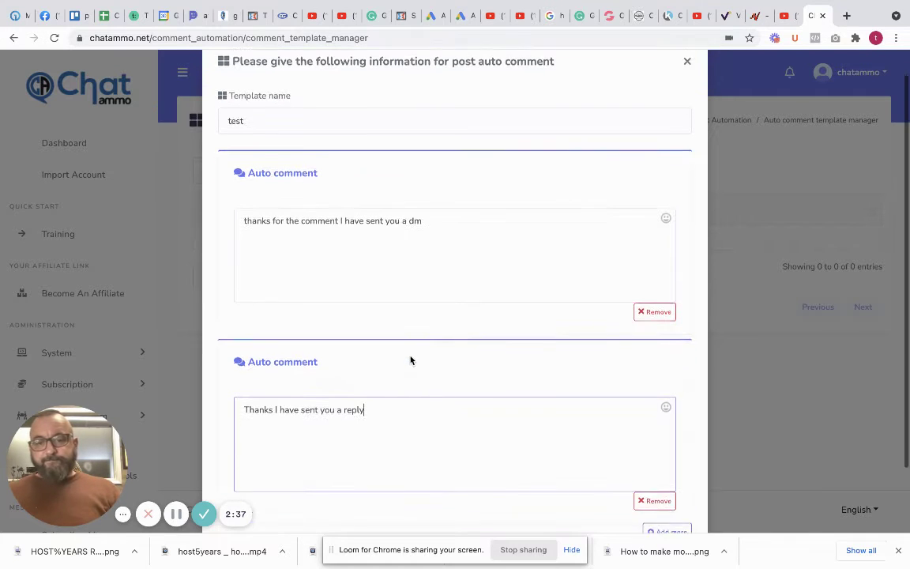
scroll(410, 360, "down", 2)
left_click(656, 463)
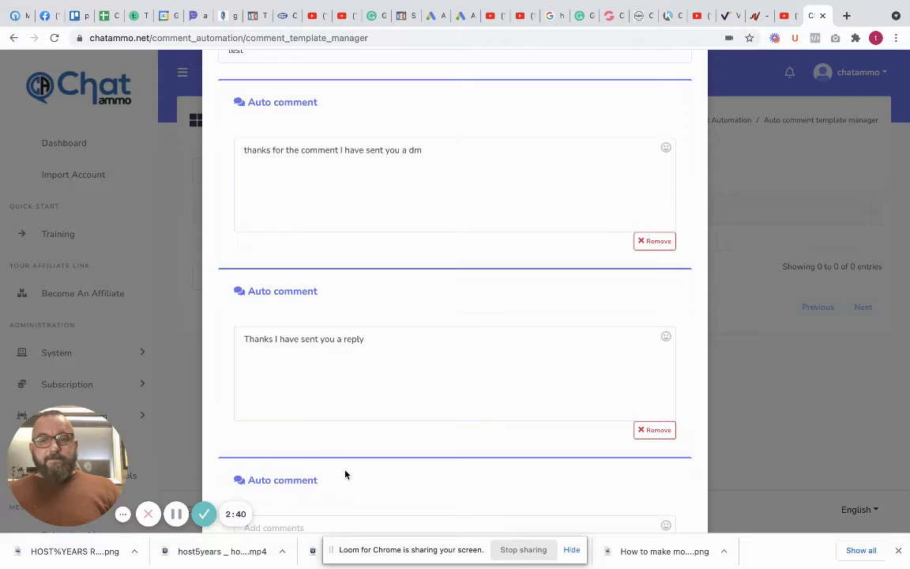
scroll(346, 474, "down", 3)
left_click(307, 426)
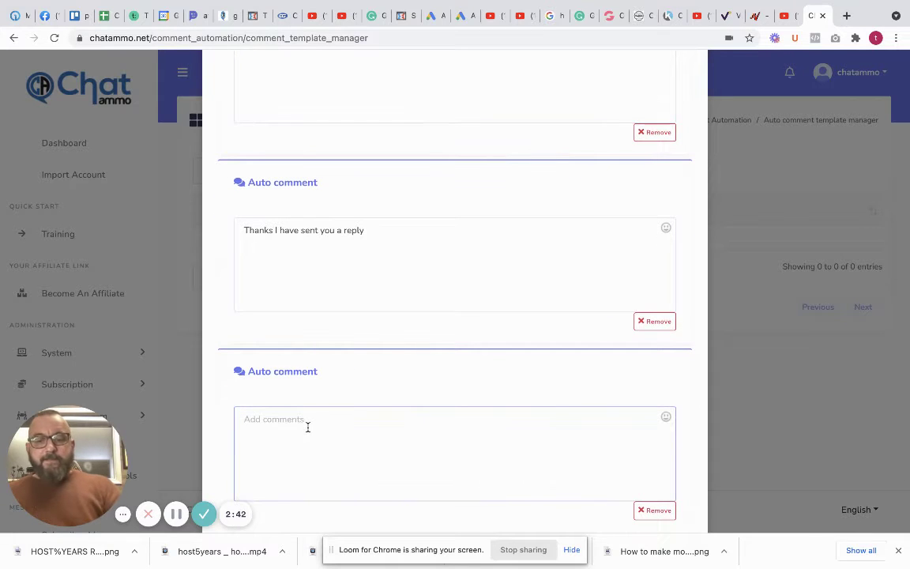
type("sent you a ")
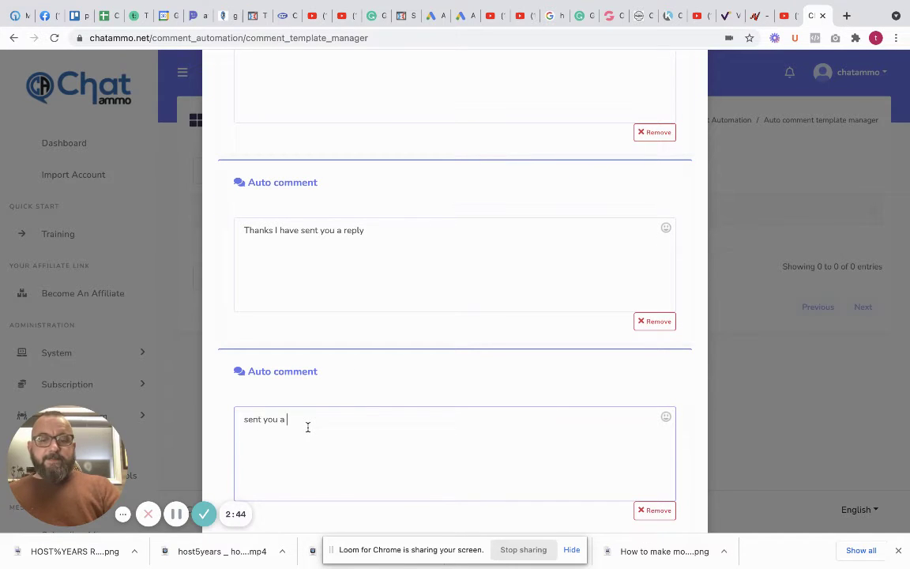
type("dm p")
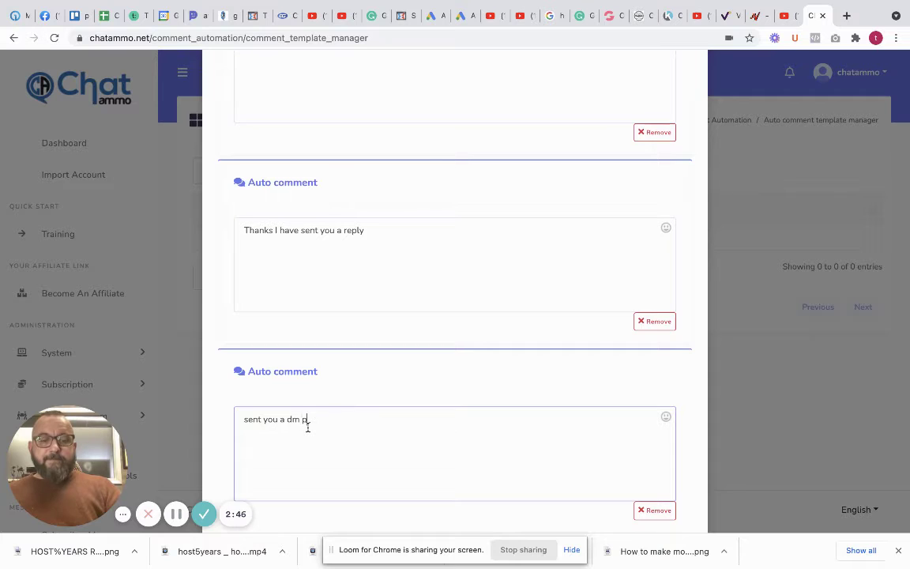
type("lease chec")
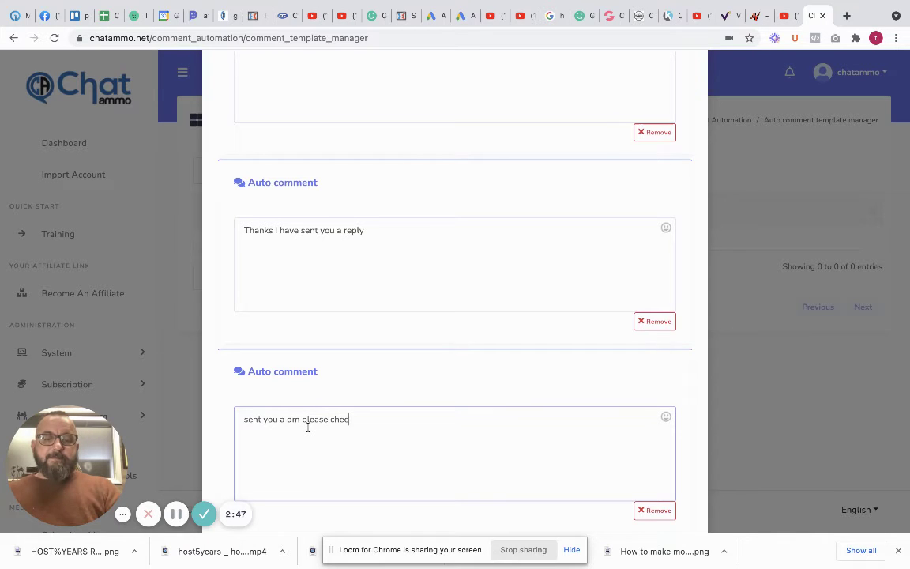
type("k your in")
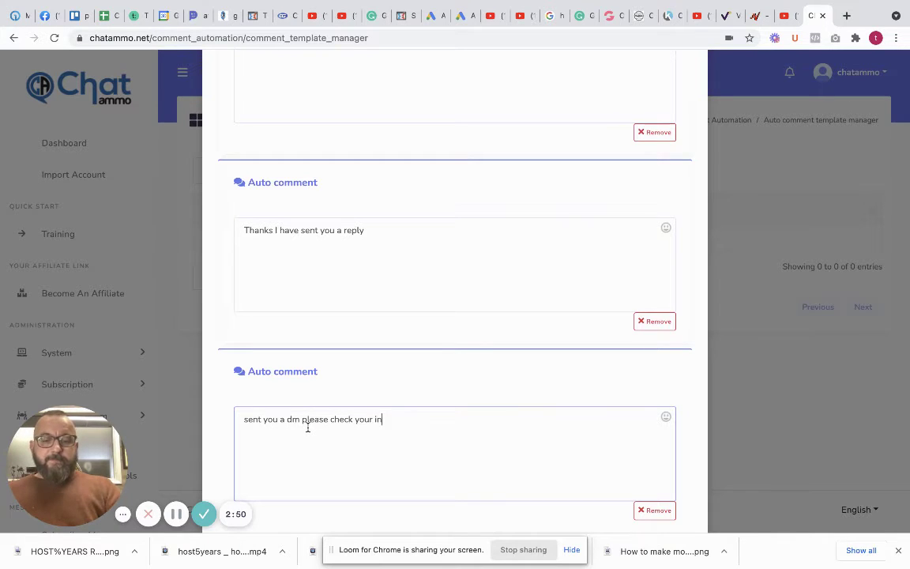
type("box")
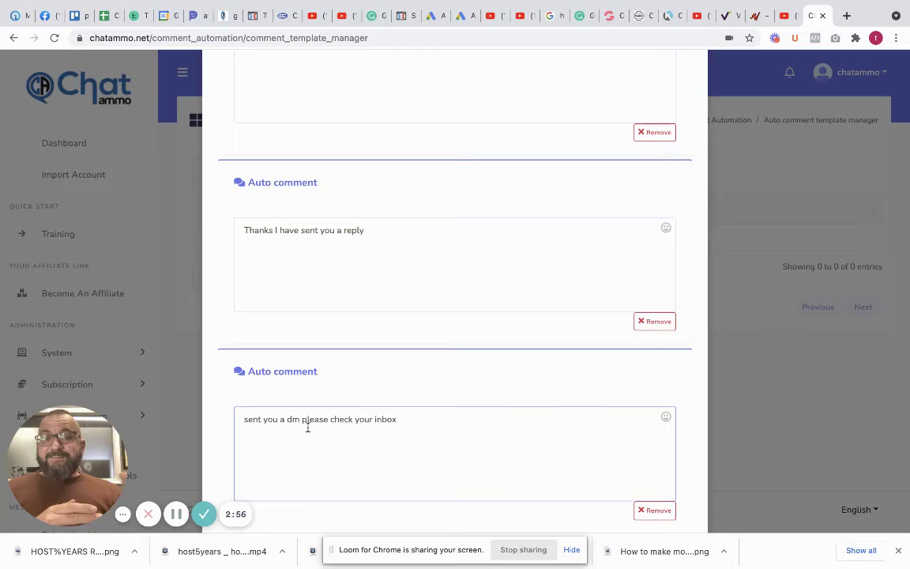
scroll(479, 373, "down", 1)
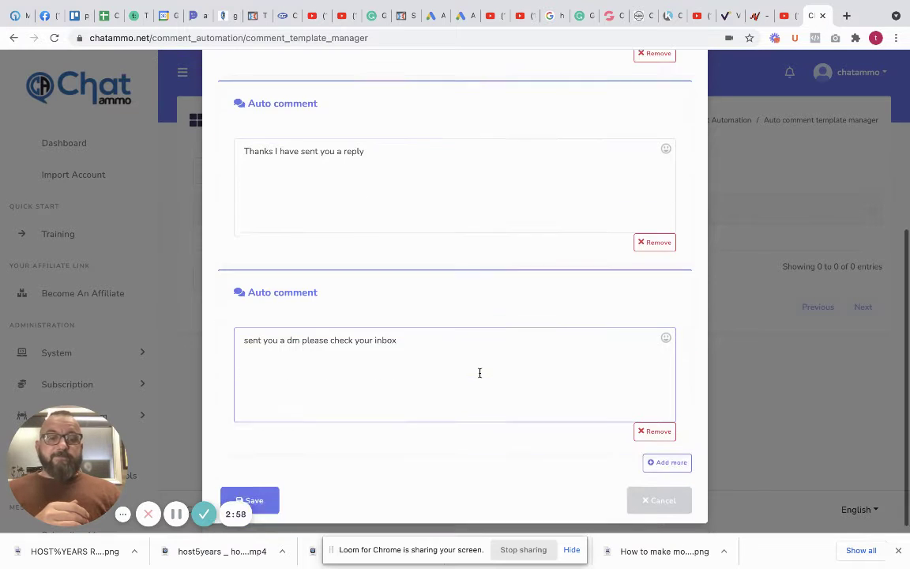
- Save the test template, dismiss the success message, and return to Comment growth tools
left_click(249, 493)
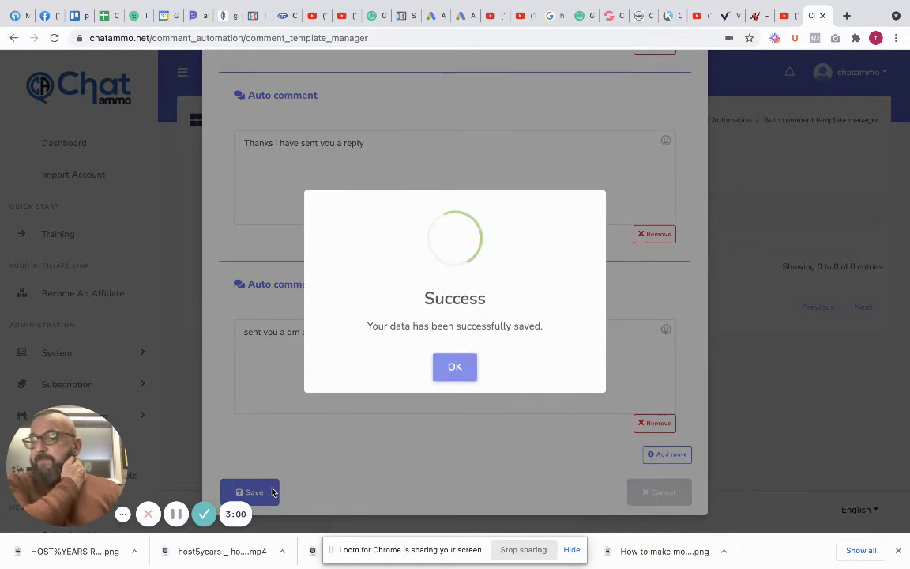
left_click(455, 364)
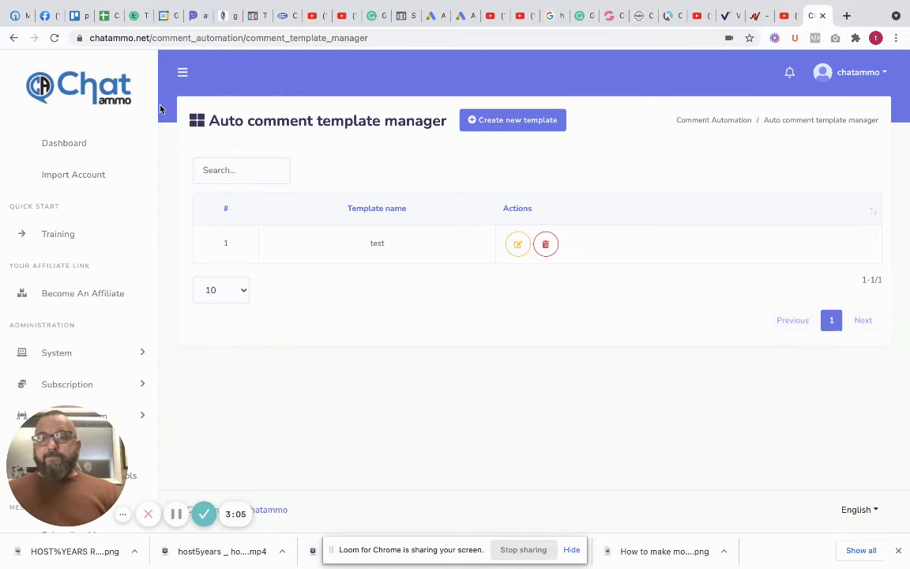
scroll(95, 192, "down", 5)
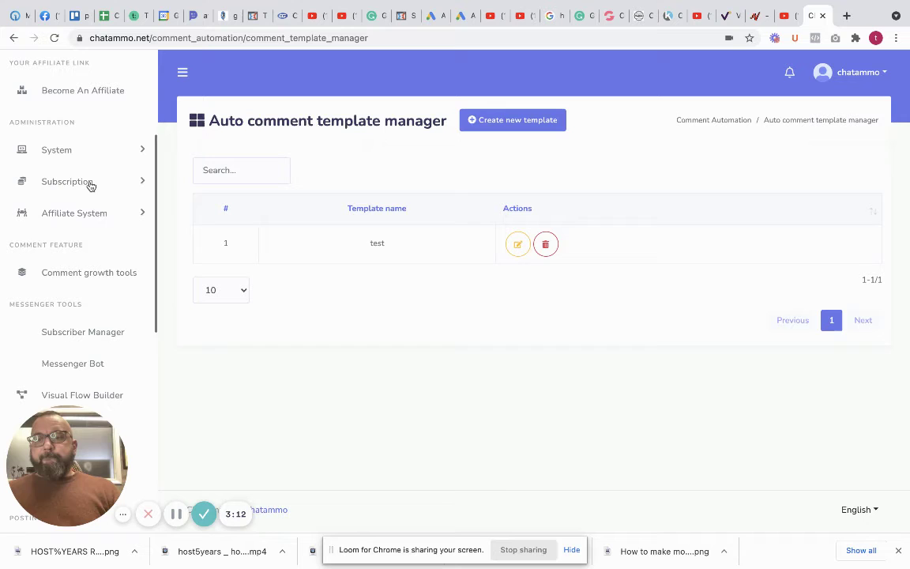
left_click(93, 274)
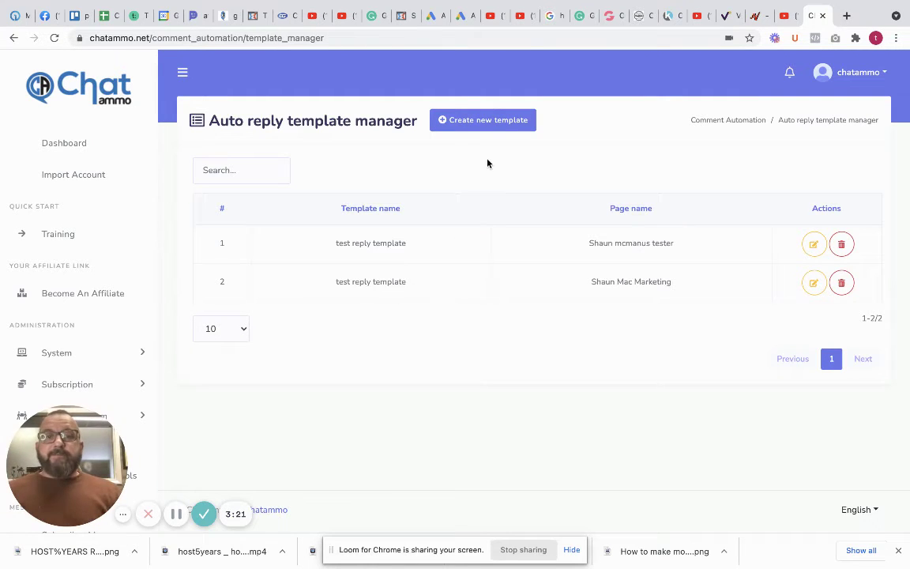
- Start a new auto-reply template for the tester page with liking comments by page enabled
left_click(488, 124)
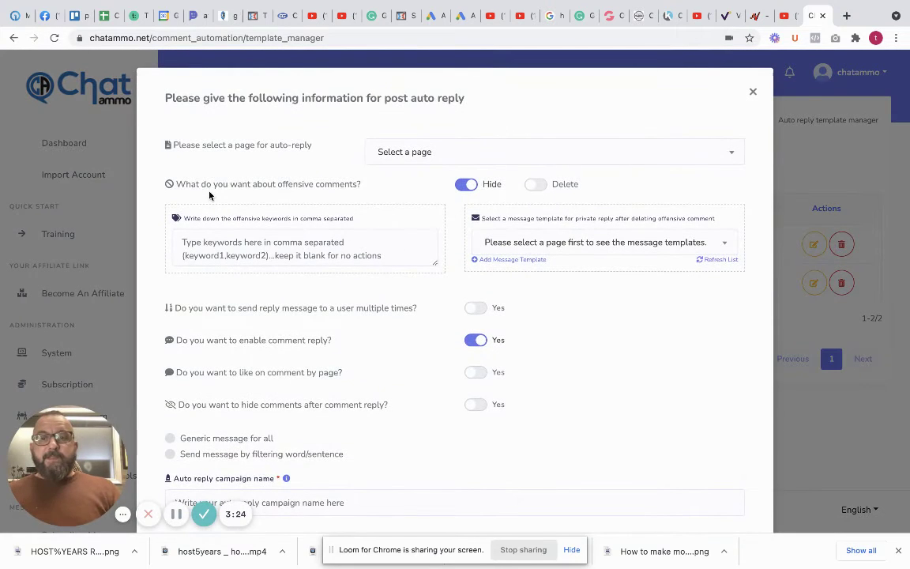
left_click(496, 156)
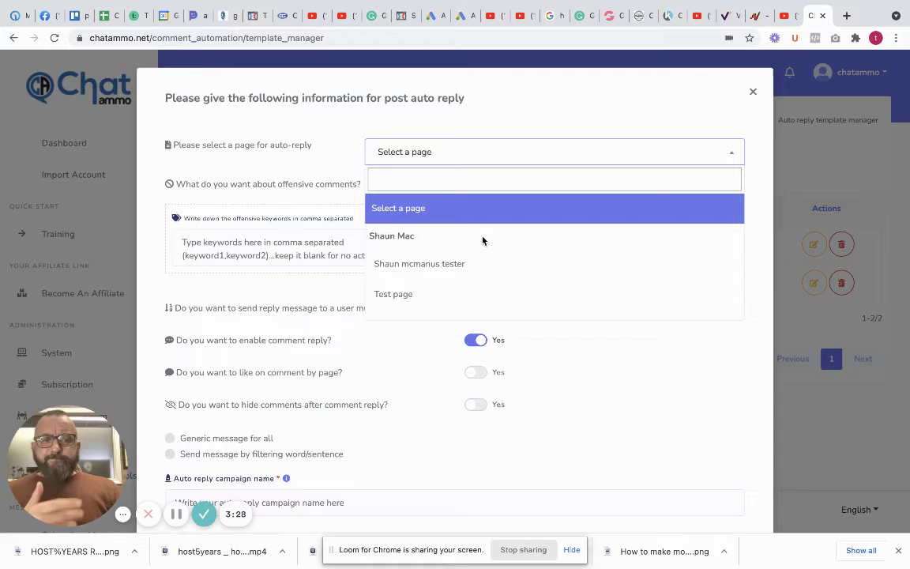
left_click(407, 266)
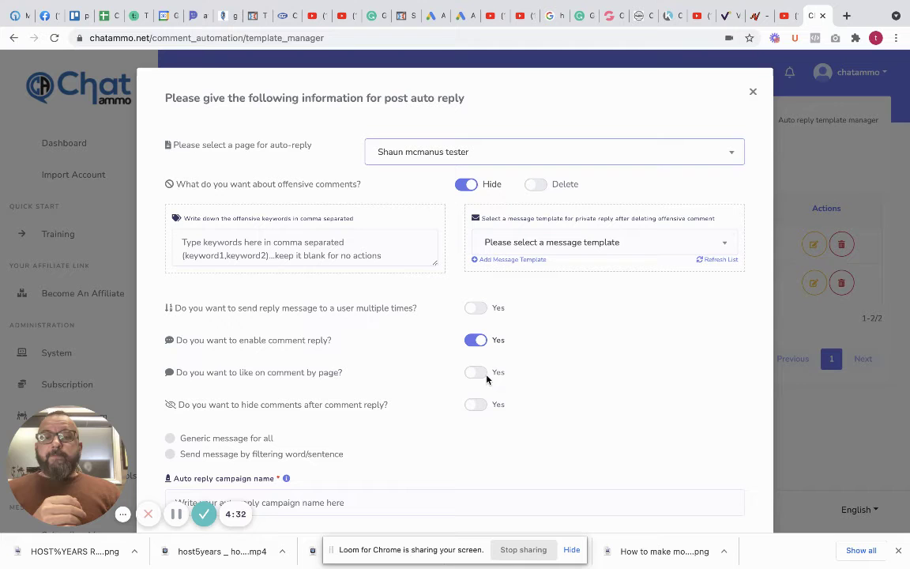
left_click(479, 374)
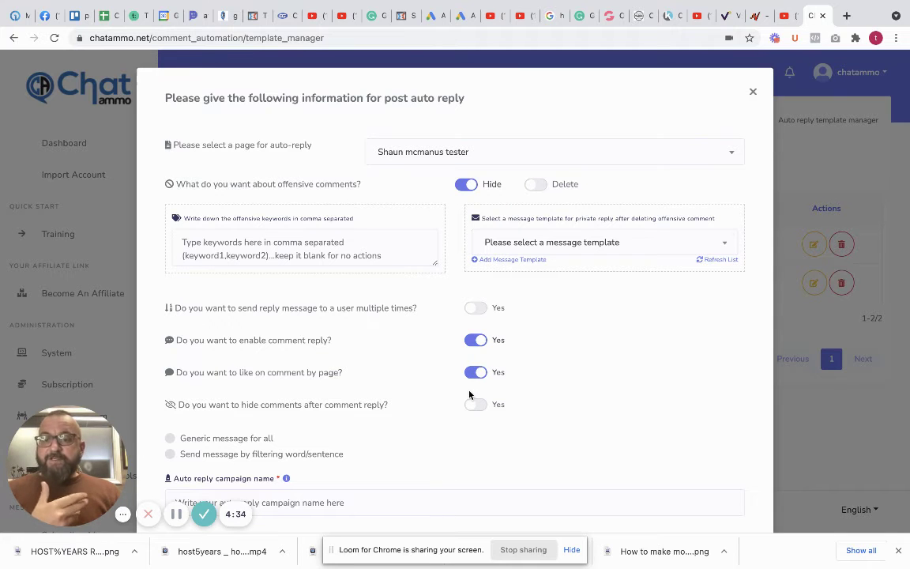
scroll(419, 413, "down", 1)
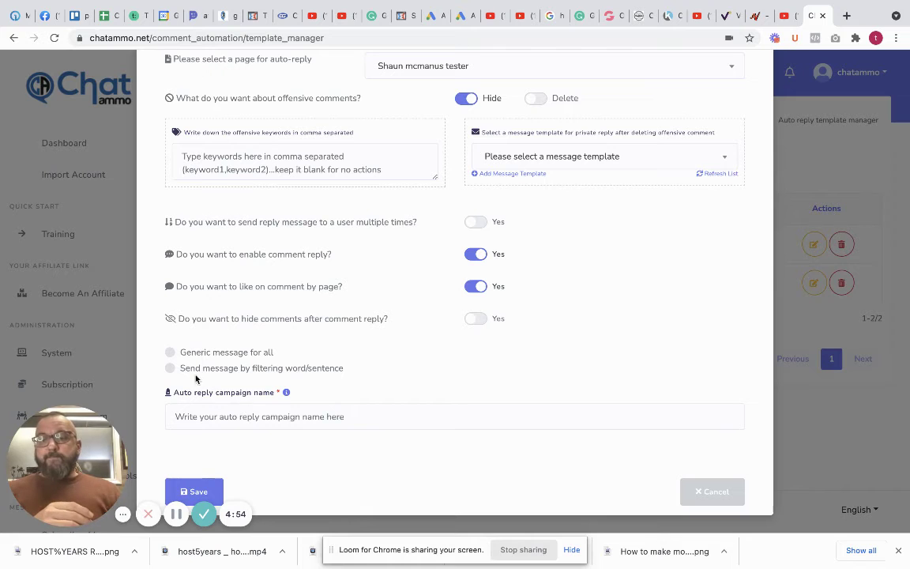
left_click(170, 351)
scroll(308, 407, "down", 4)
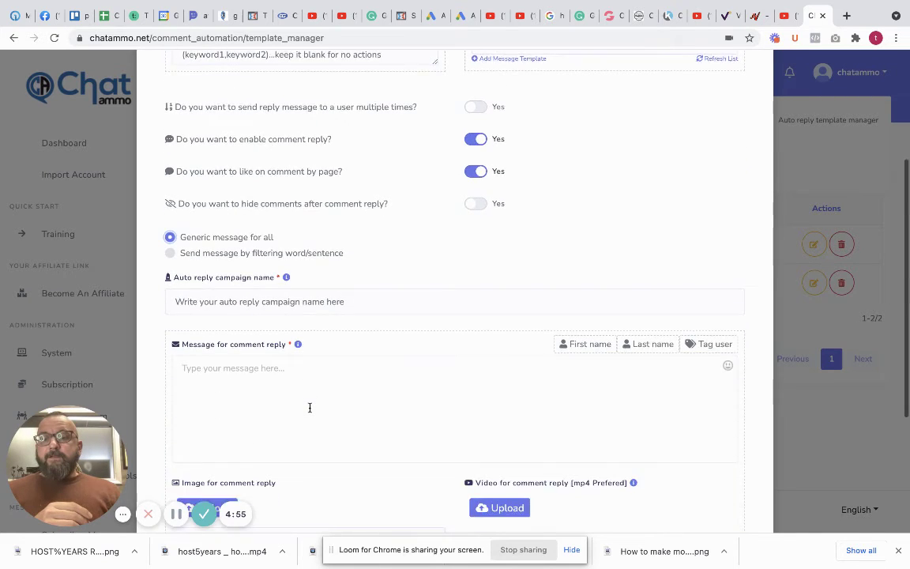
left_click(280, 218)
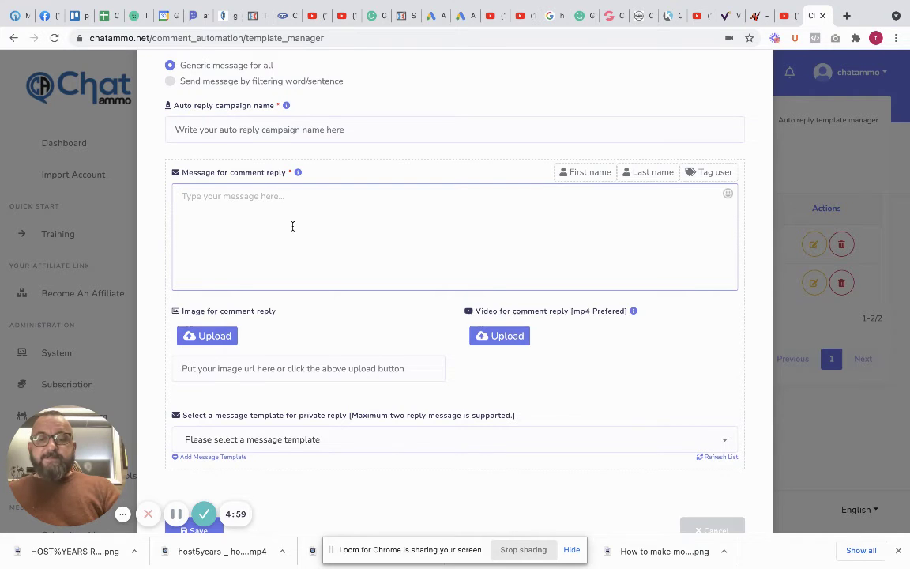
type("He")
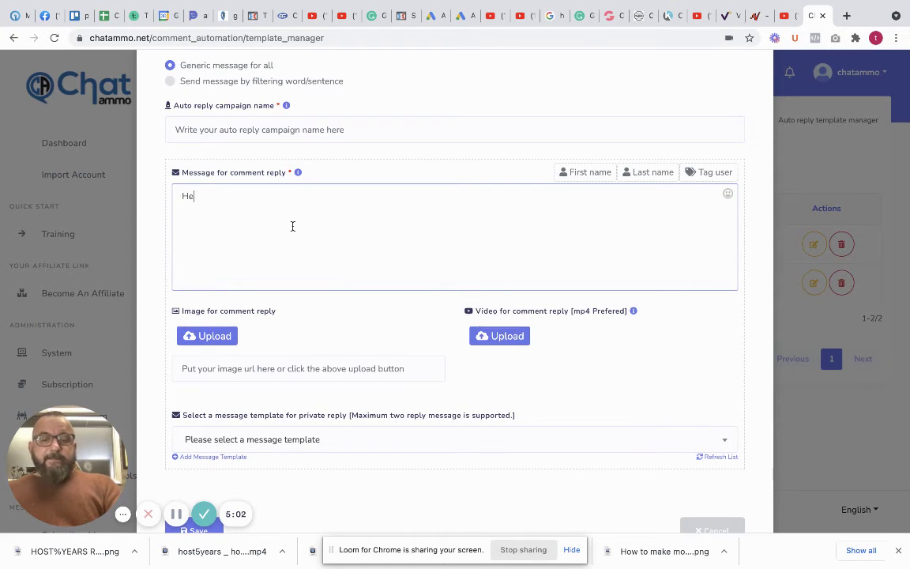
type("y thanks fo")
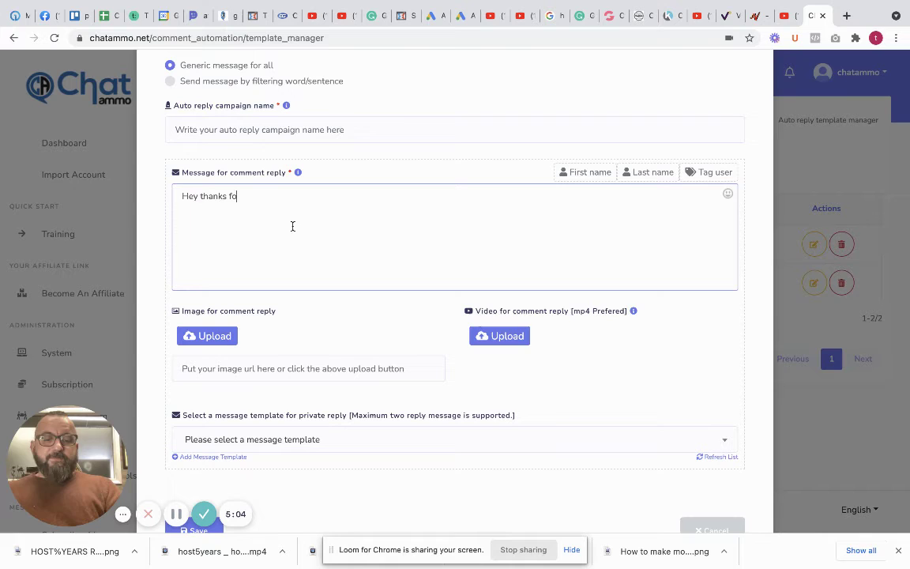
type("r comment")
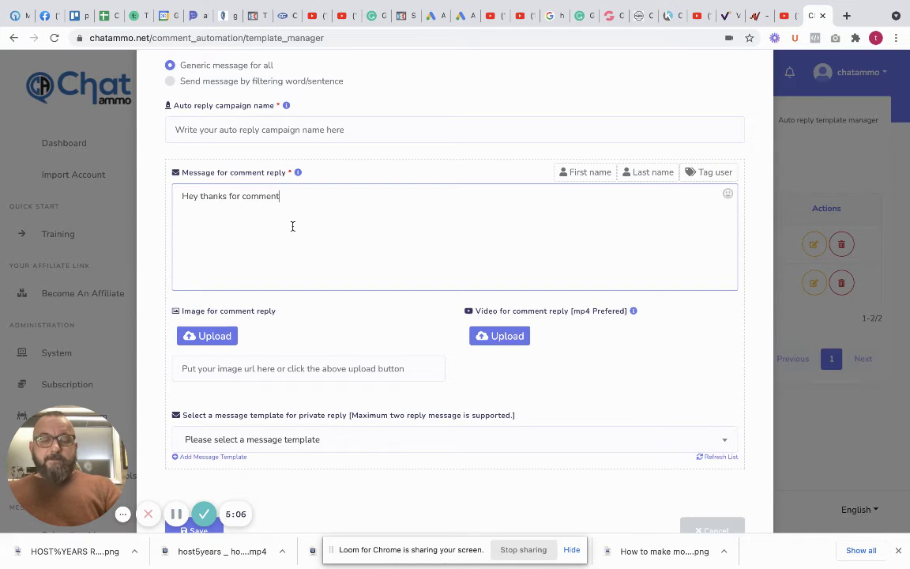
type("ing on my ")
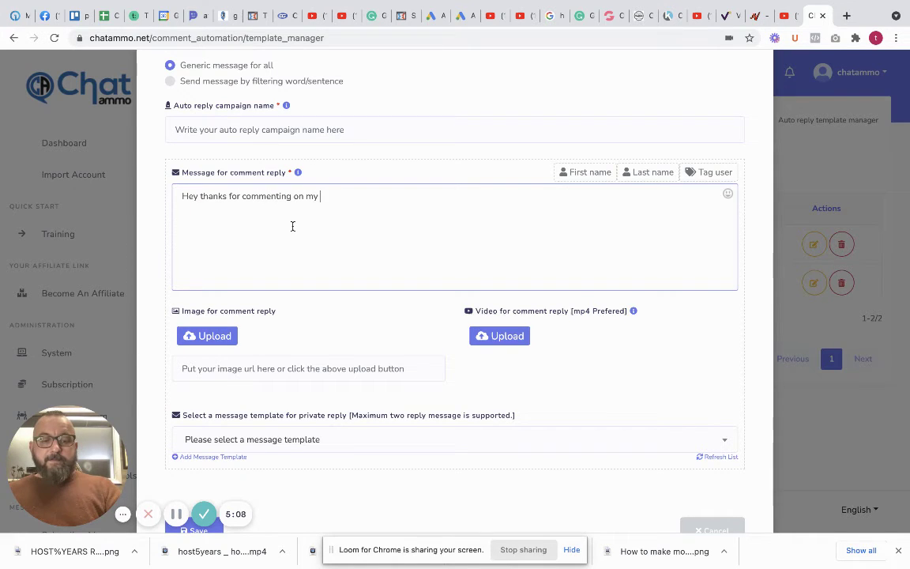
type("post")
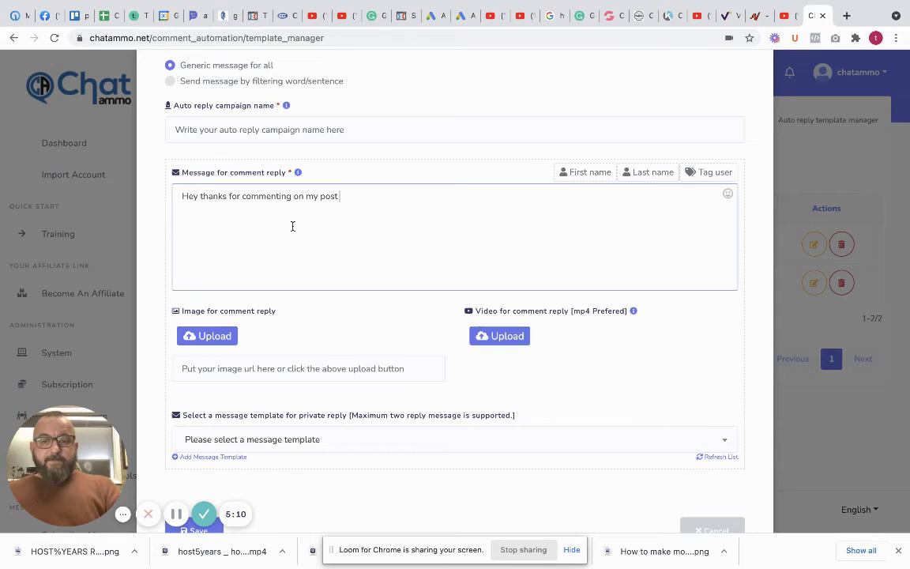
type(" we have so")
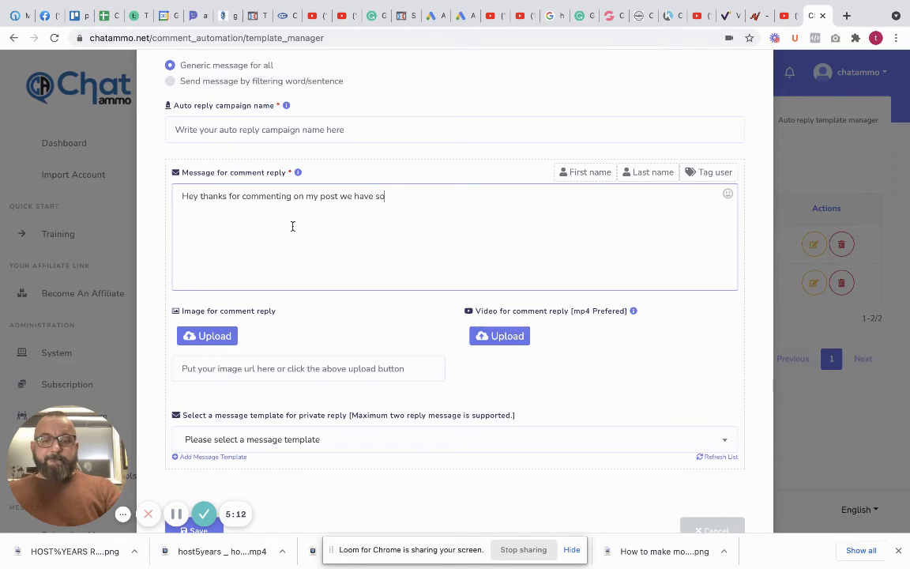
type("me aweso")
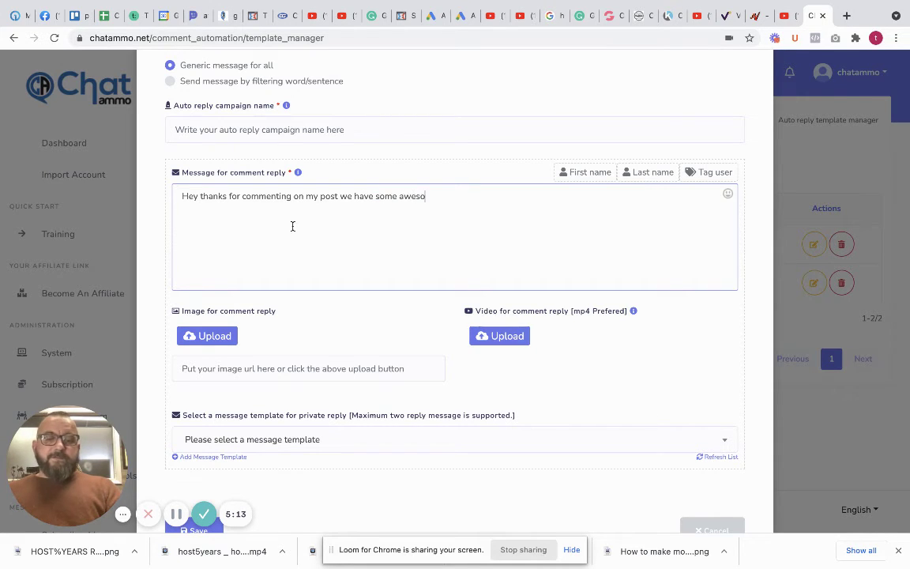
type("me of")
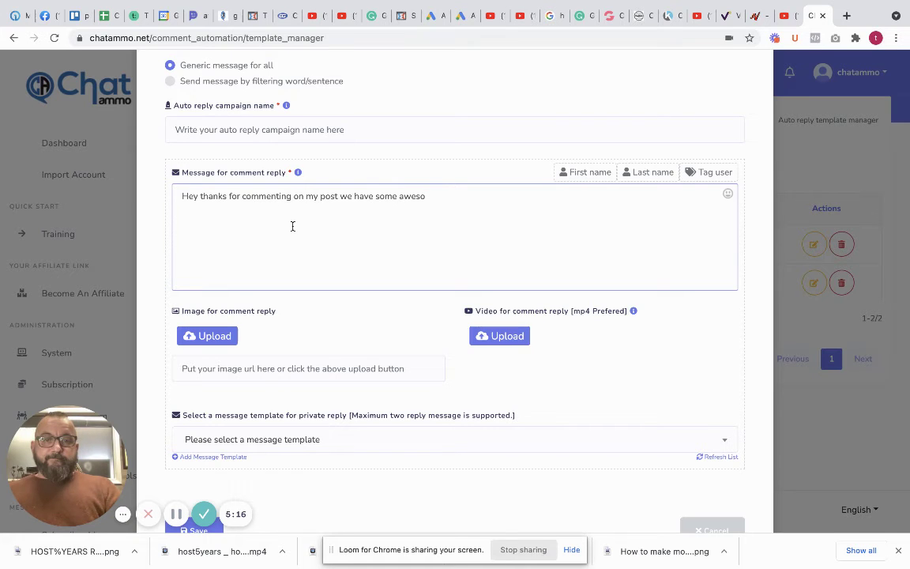
type("fers ")
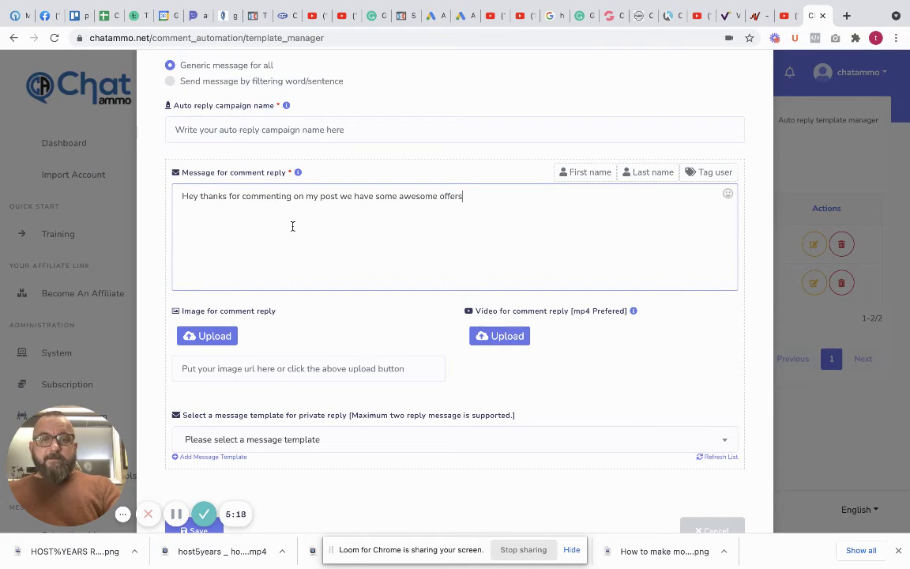
type("around ro")
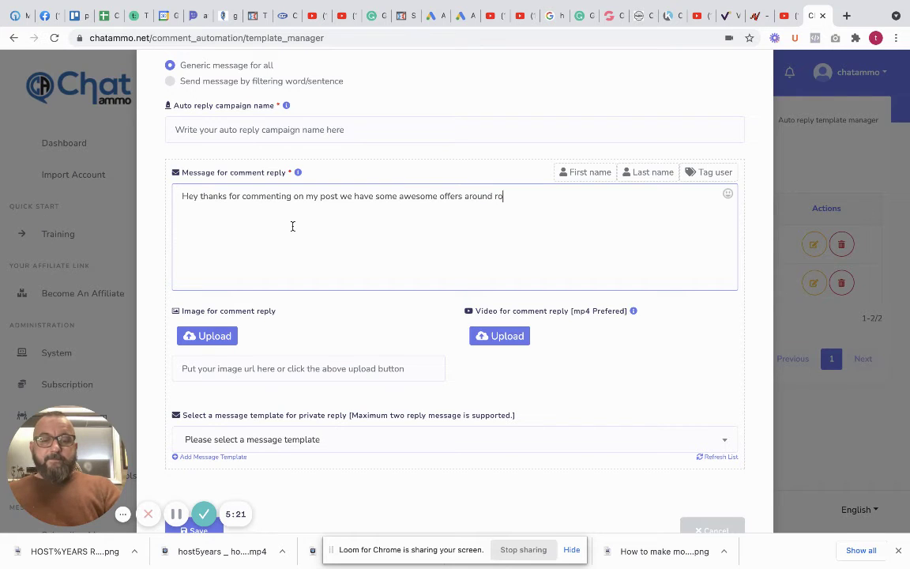
key("BackSpace")
type("ight n")
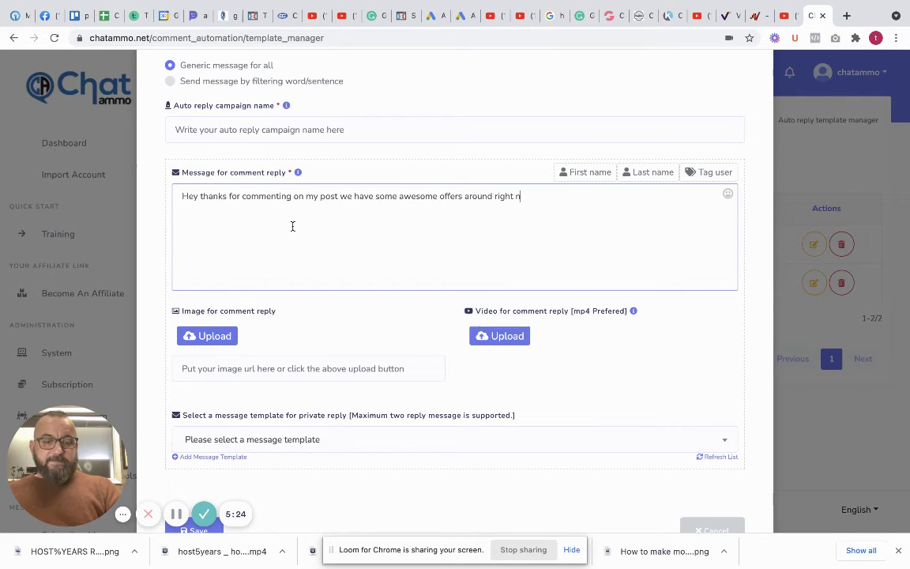
type("ow.")
key("Return")
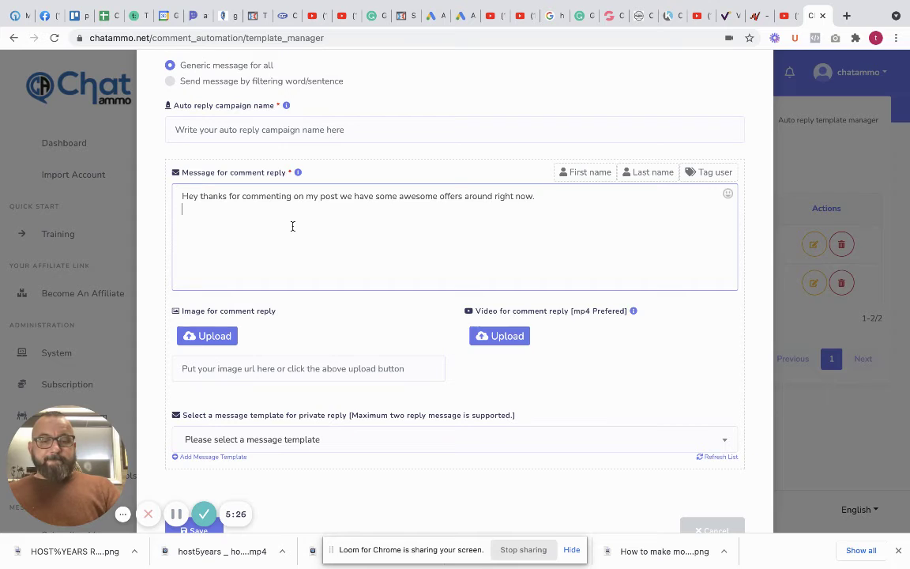
type("Chec")
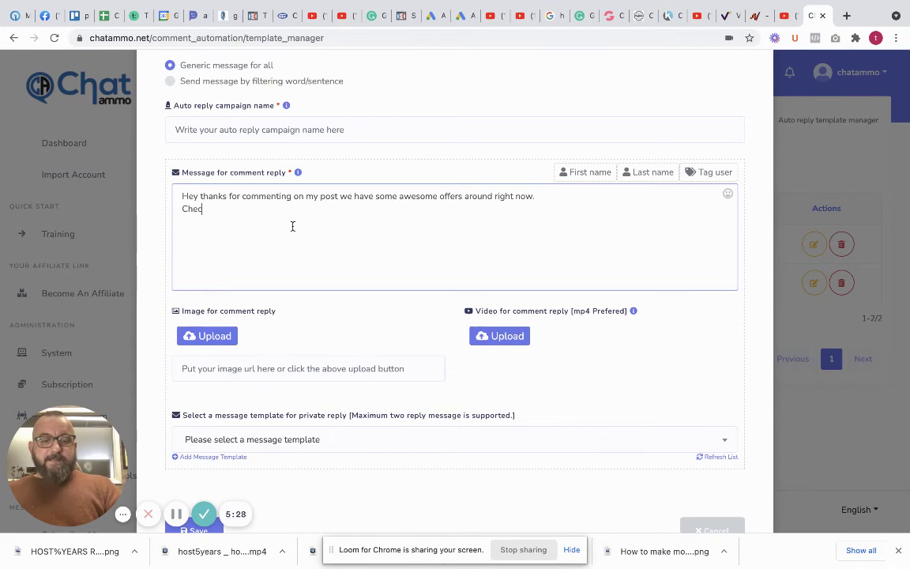
type("k out o")
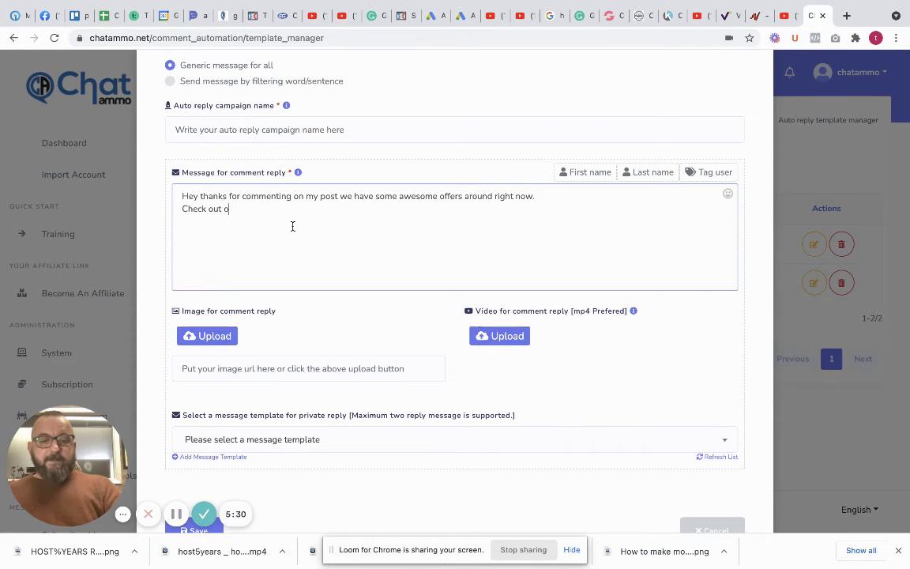
type("ur page at")
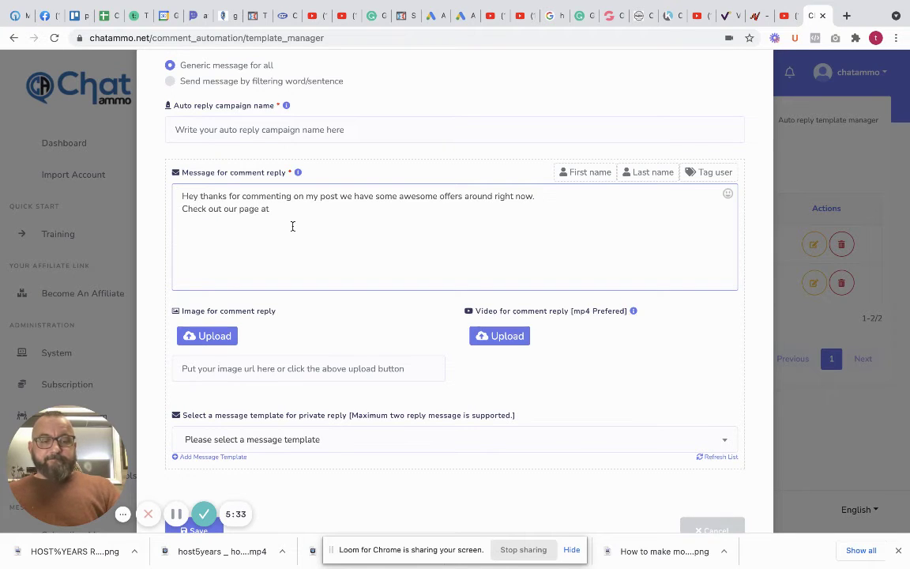
key("Return")
type("h")
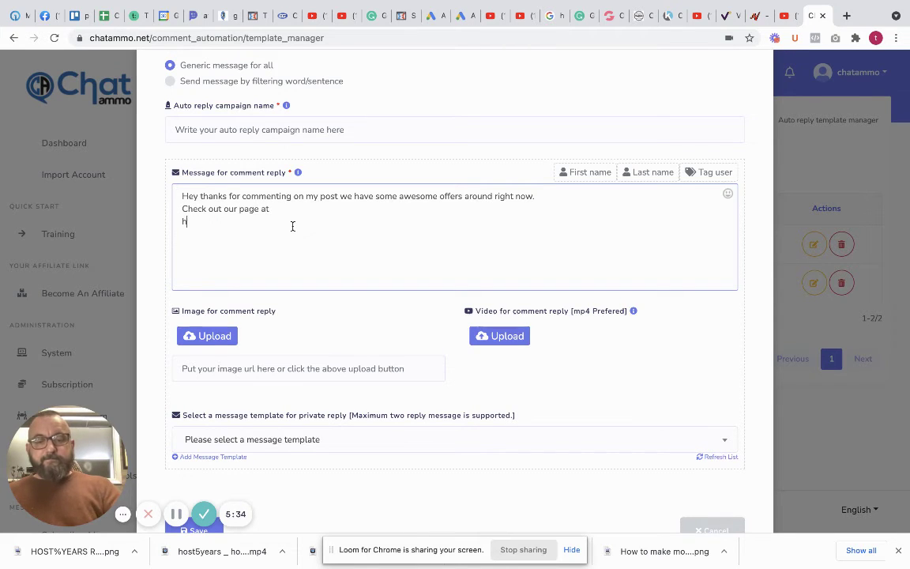
type("ttps:/")
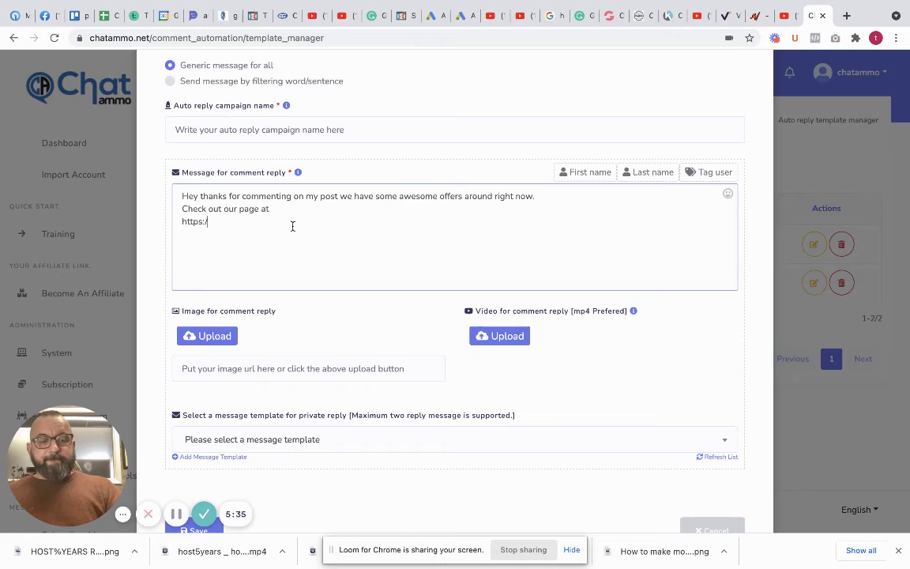
type("/chata")
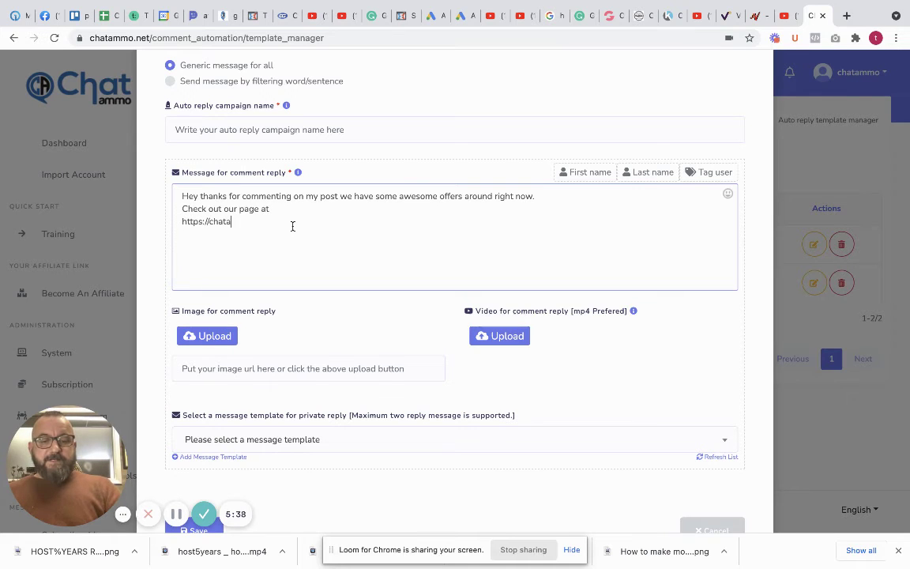
type("mmo.net")
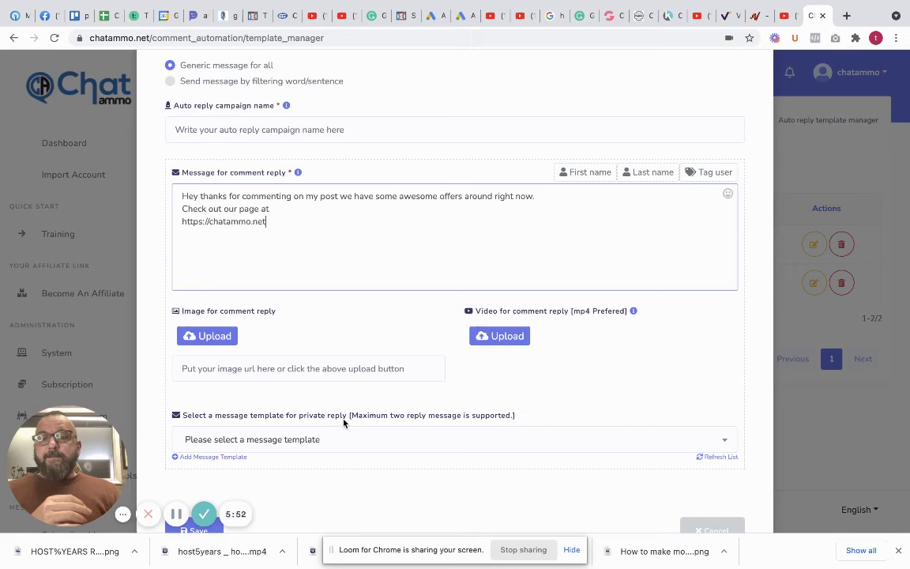
- Return to the top of the auto-reply form and dismiss it with the X button
scroll(402, 424, "down", 1)
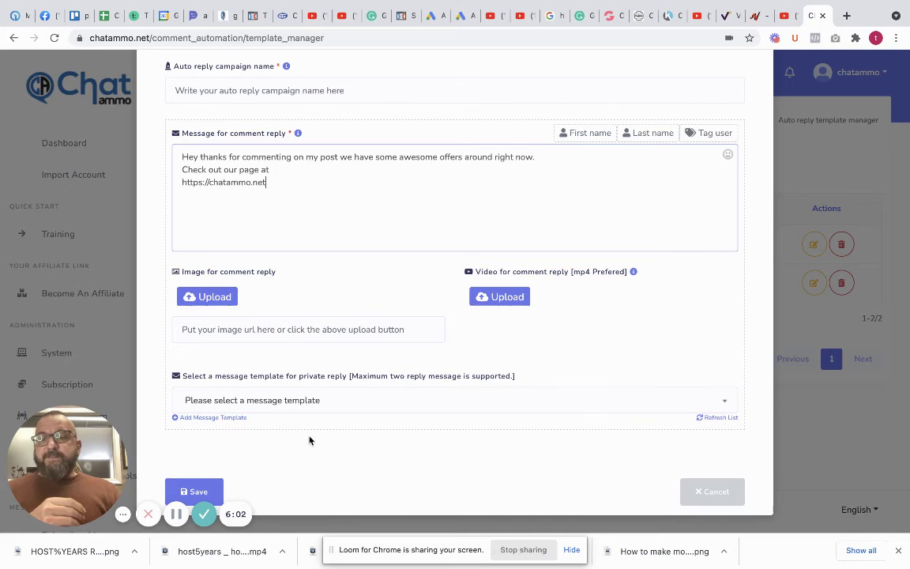
scroll(546, 336, "up", 3)
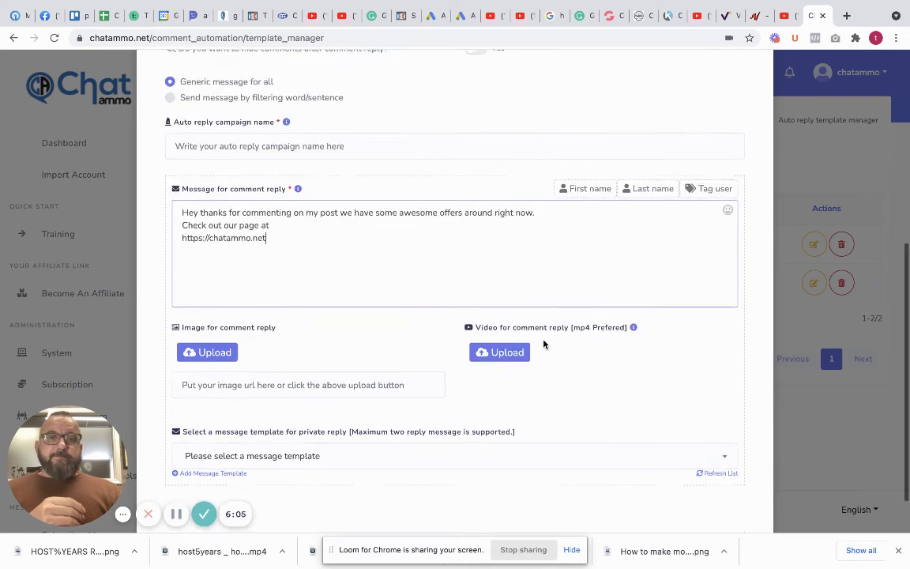
scroll(542, 340, "up", 3)
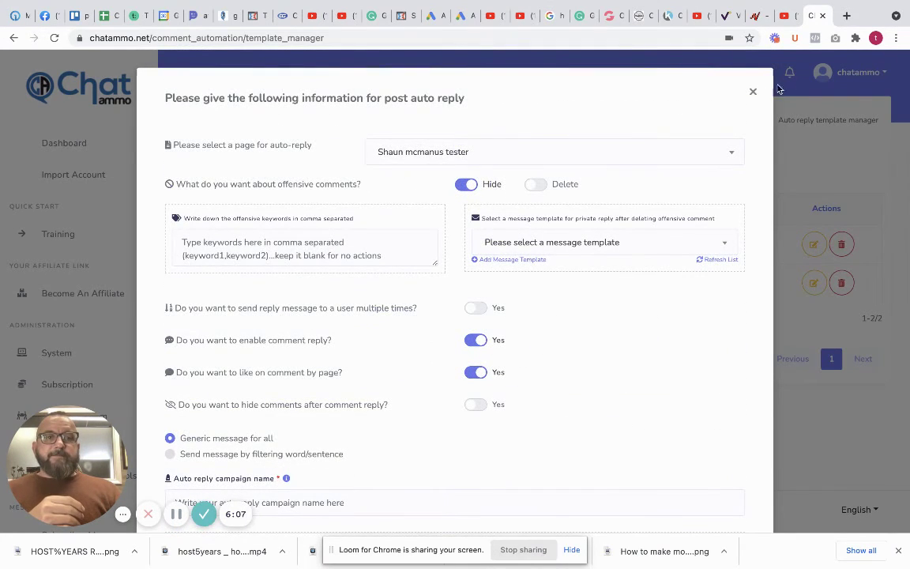
left_click(754, 94)
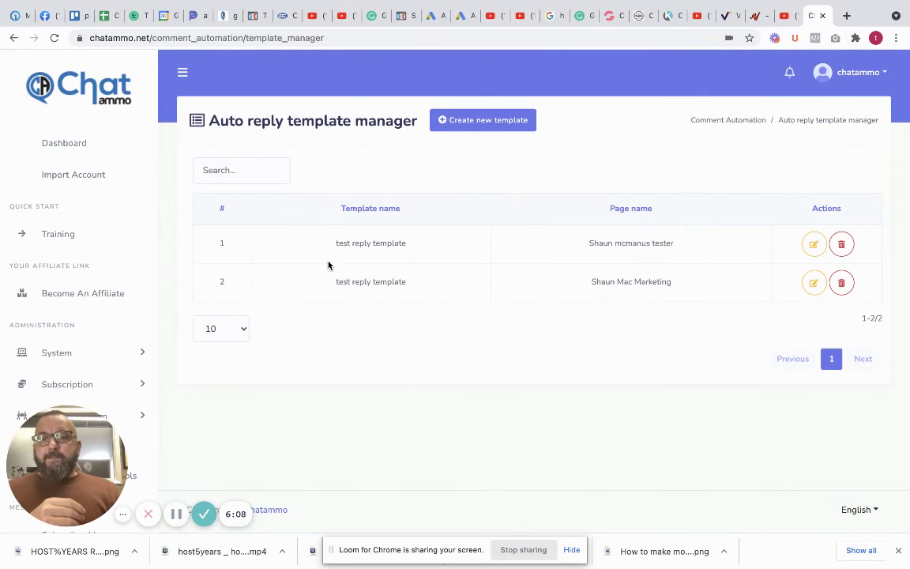
- Go back from the Auto reply template manager to the Comment growth tools page
left_click(13, 37)
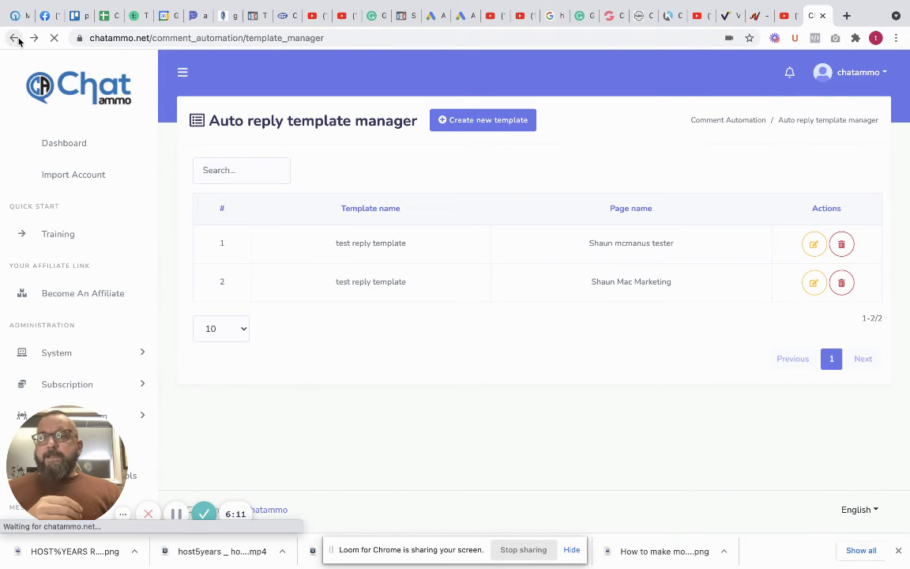